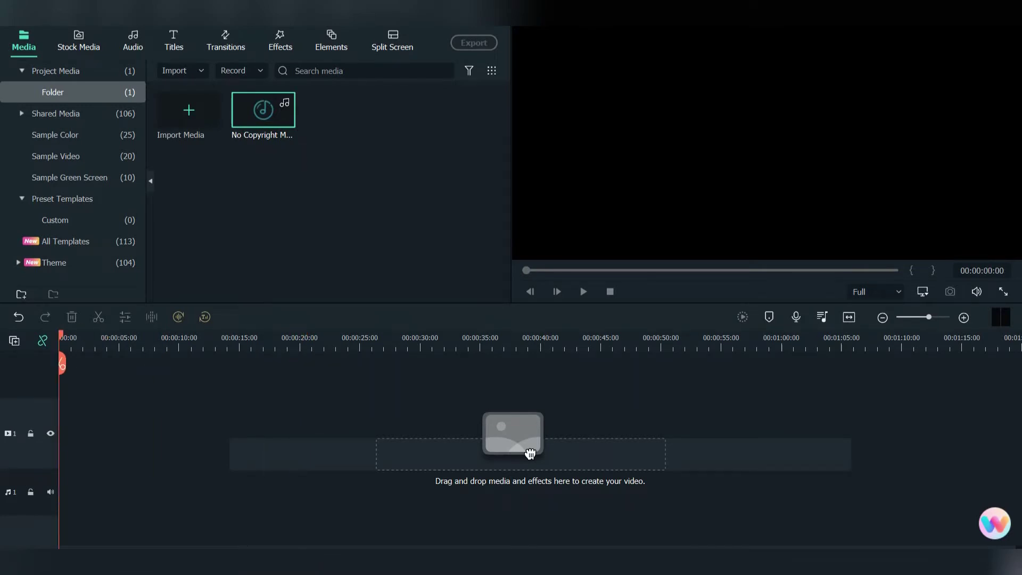
- Place the music on audio track 1 and set its volume to about 8.14 dB
left_click_drag(530, 453, 530, 463)
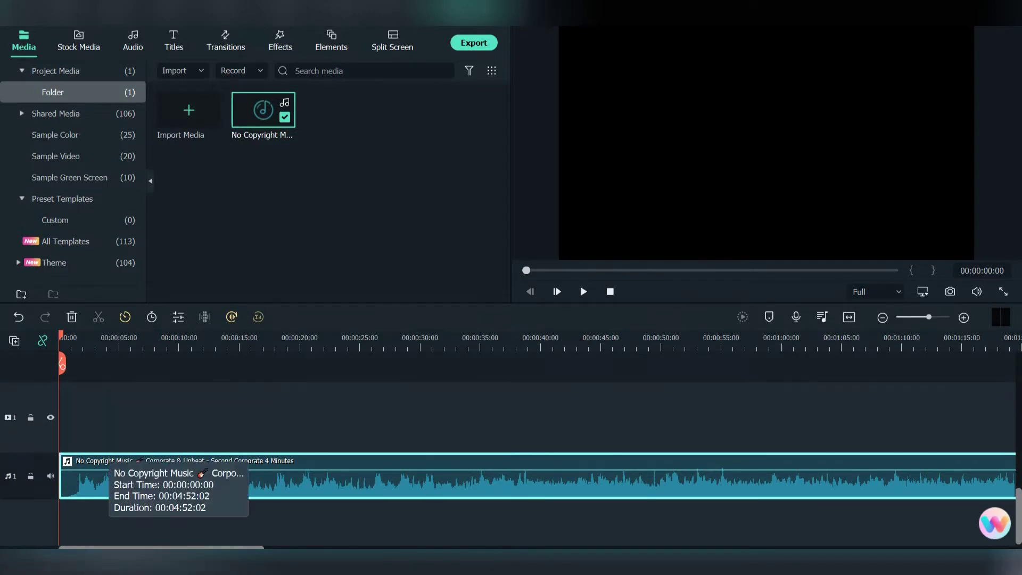
left_click_drag(146, 470, 146, 461)
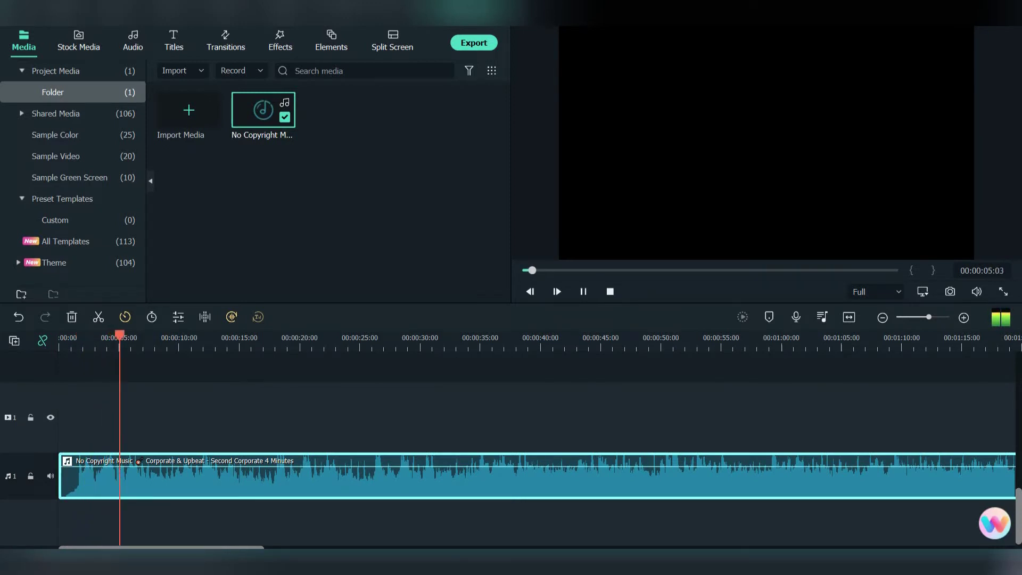
key("space")
key("space")
left_click_drag(135, 467, 138, 462)
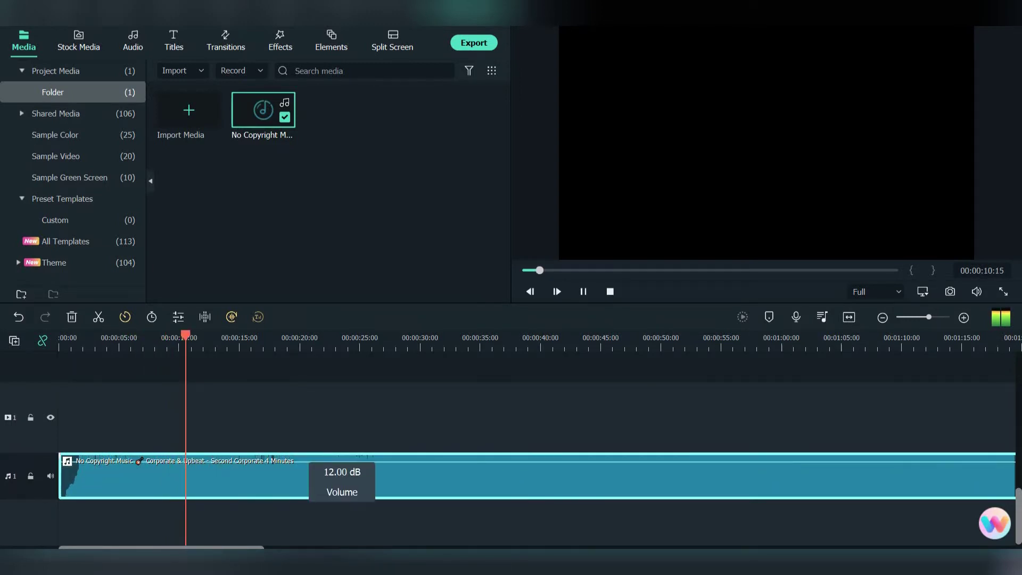
mouse_move(342, 460)
left_mouse_down()
mouse_move(342, 478)
mouse_move(341, 465)
left_mouse_up()
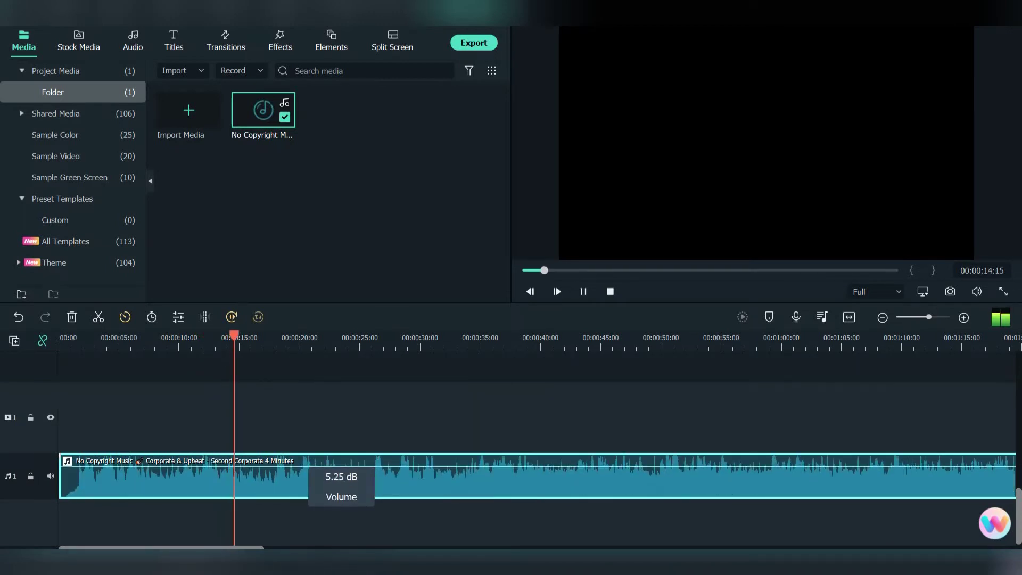
key("Home")
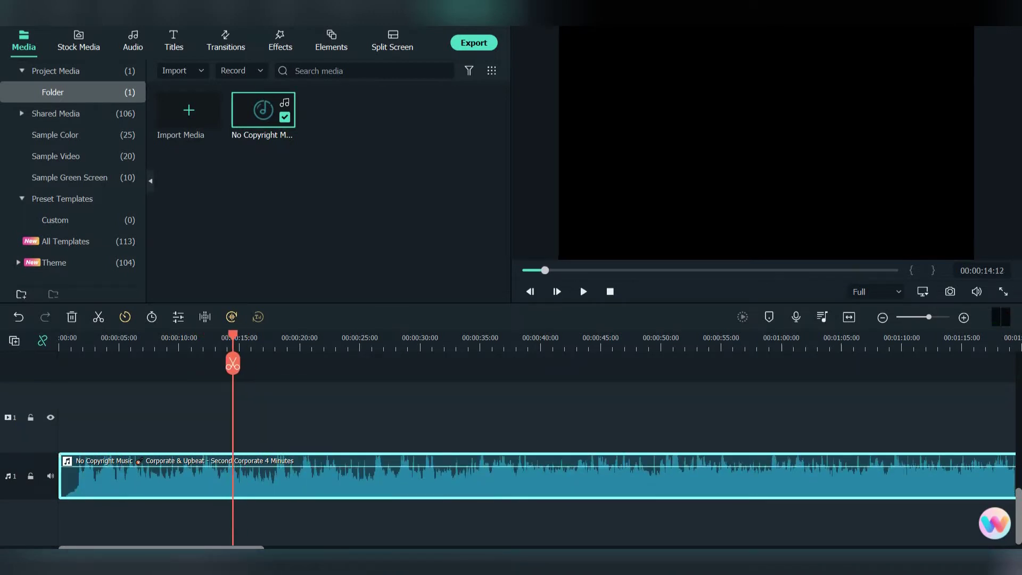
left_click_drag(233, 466, 233, 463)
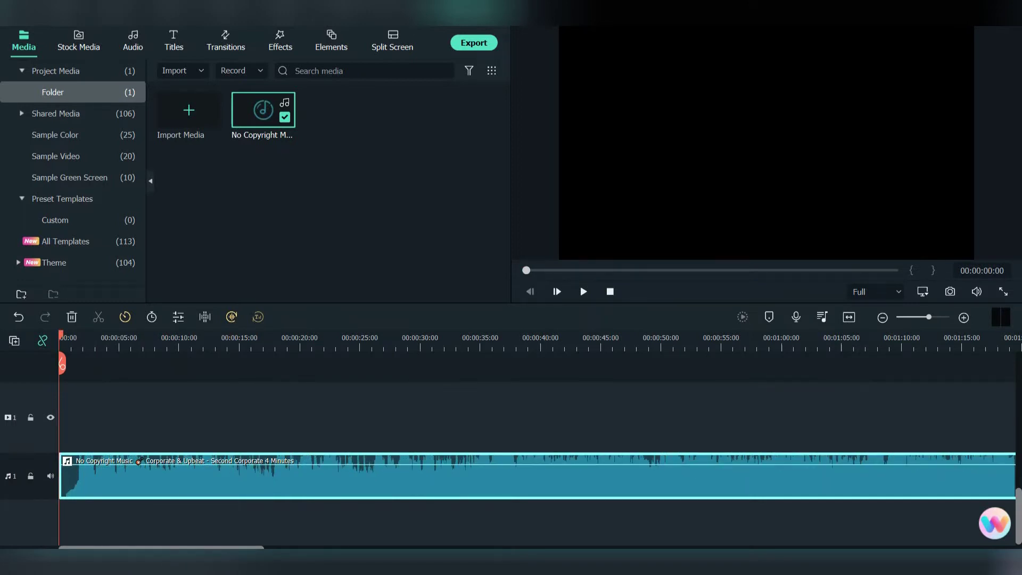
- Open the music clip's audio settings and add volume keyframes near 3 and 5 seconds
double_click(227, 467)
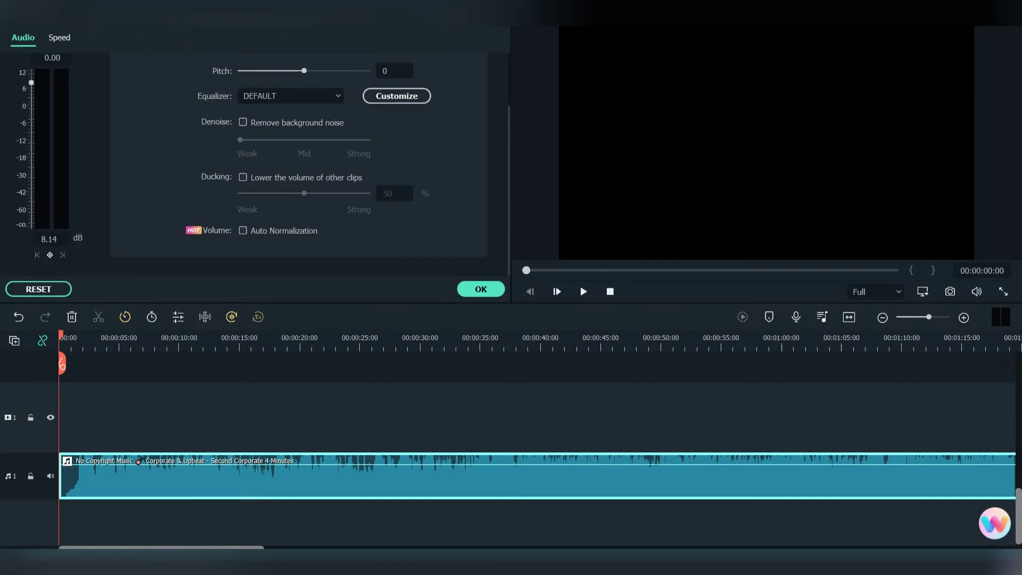
left_click_drag(61, 363, 97, 362)
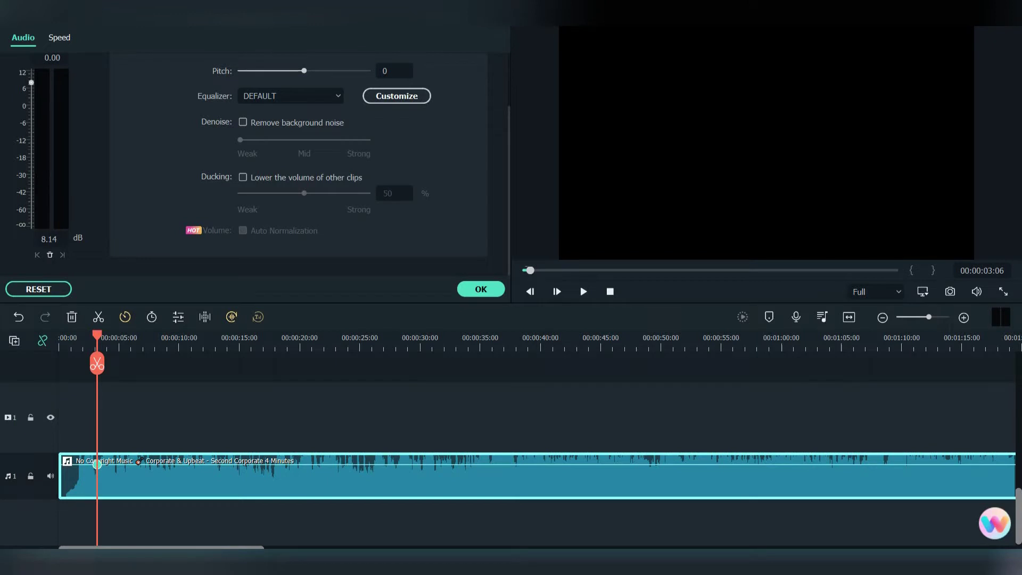
left_click_drag(97, 363, 116, 363)
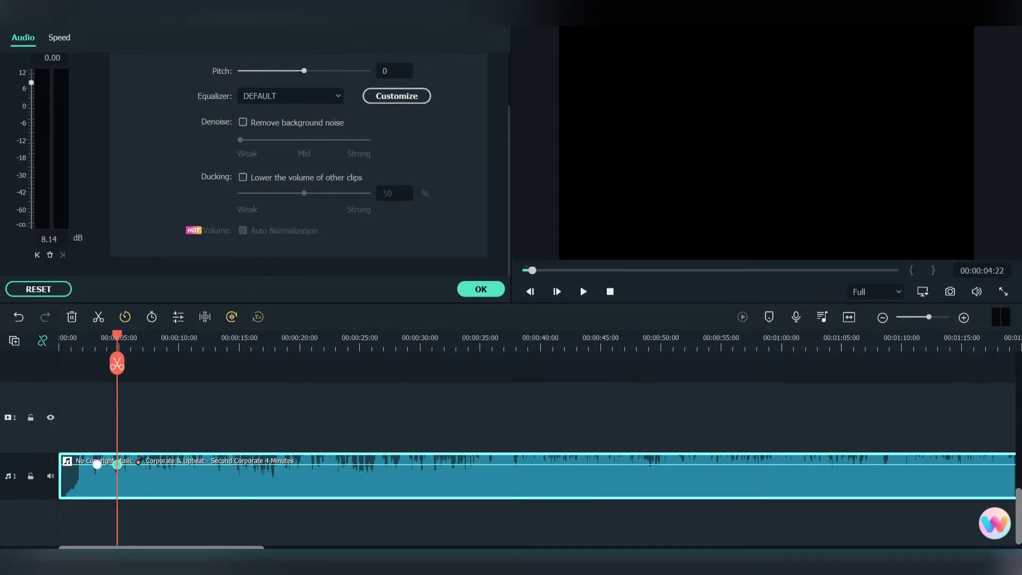
left_click_drag(117, 363, 181, 364)
- Add keyframes near 14 and 17 seconds, then pull the volume down between the middle pair
key("space")
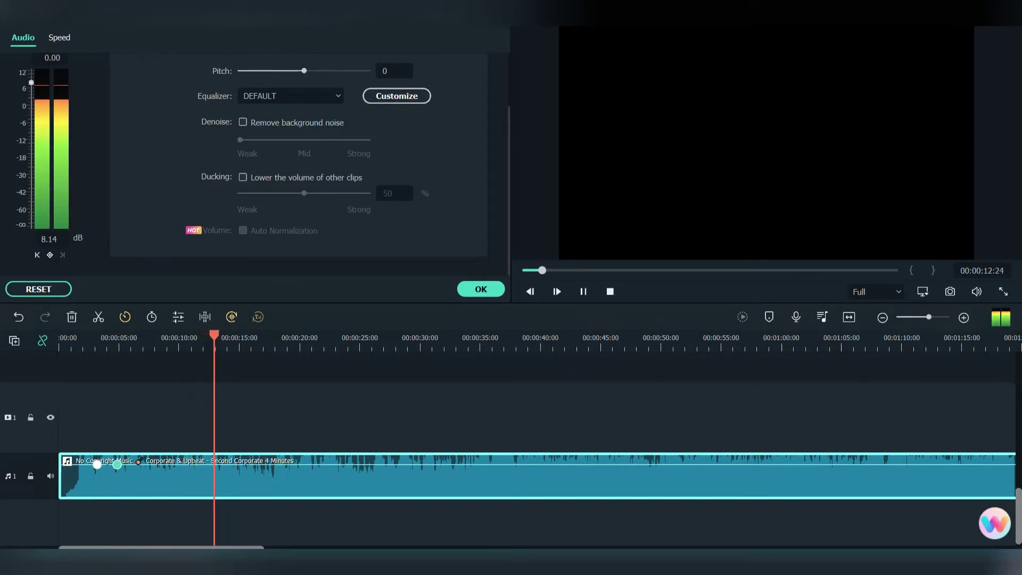
key("space")
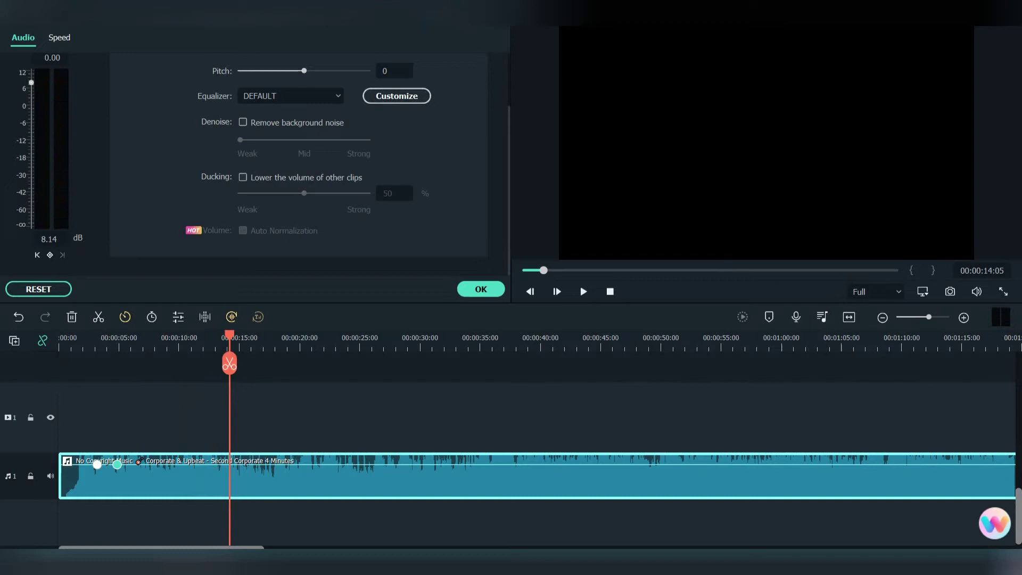
left_click_drag(229, 363, 266, 363)
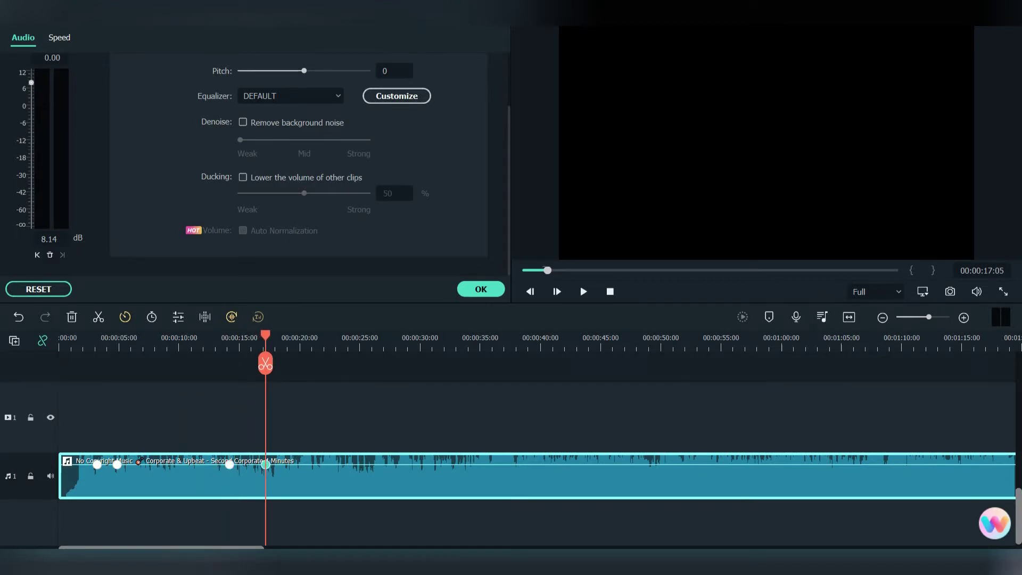
left_click_drag(265, 363, 101, 363)
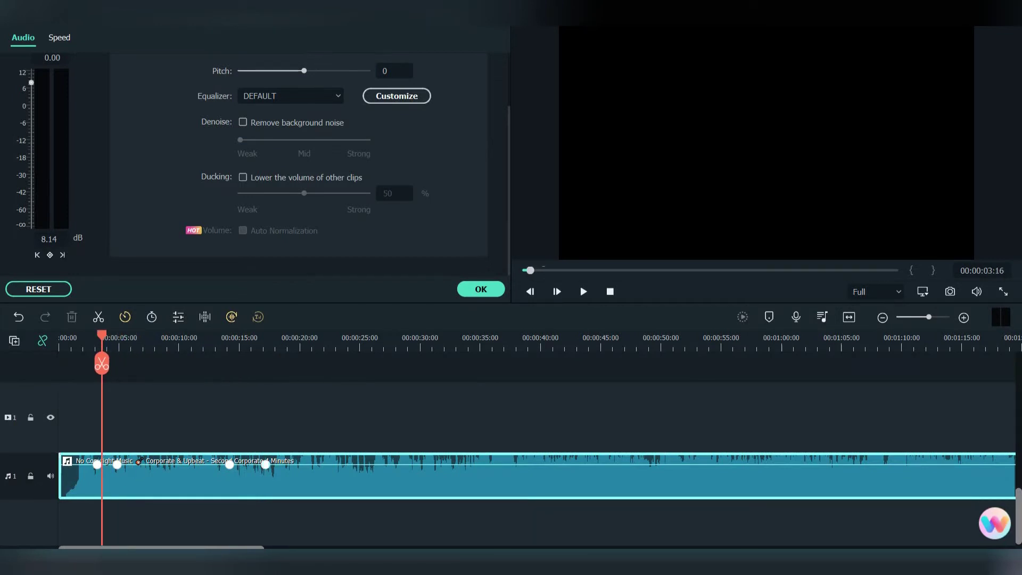
mouse_move(173, 475)
left_mouse_down()
mouse_move(173, 487)
mouse_move(173, 461)
left_mouse_up()
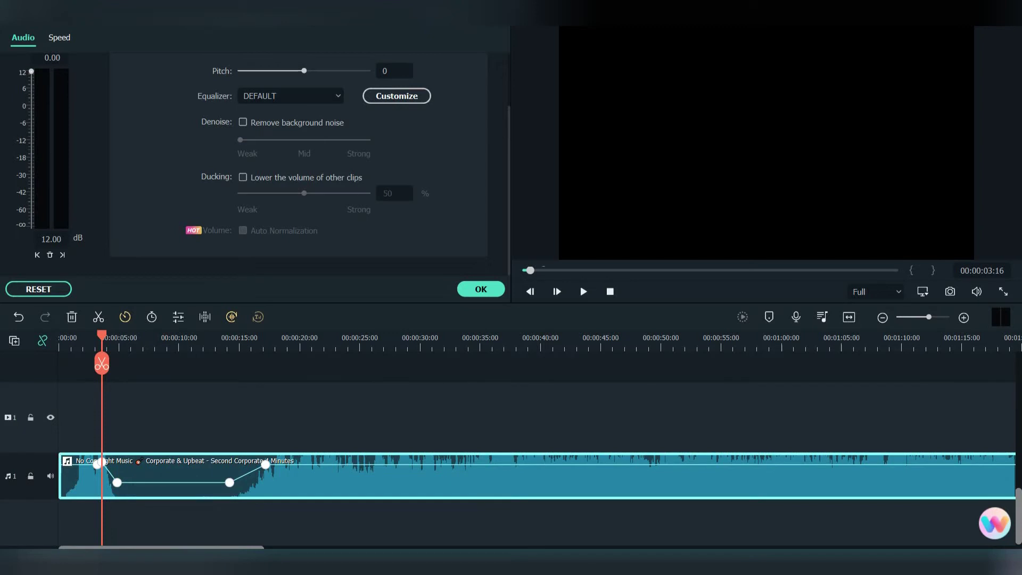
- Play the music from the start to hear the 5–14 second volume dip
key("Home")
key("space")
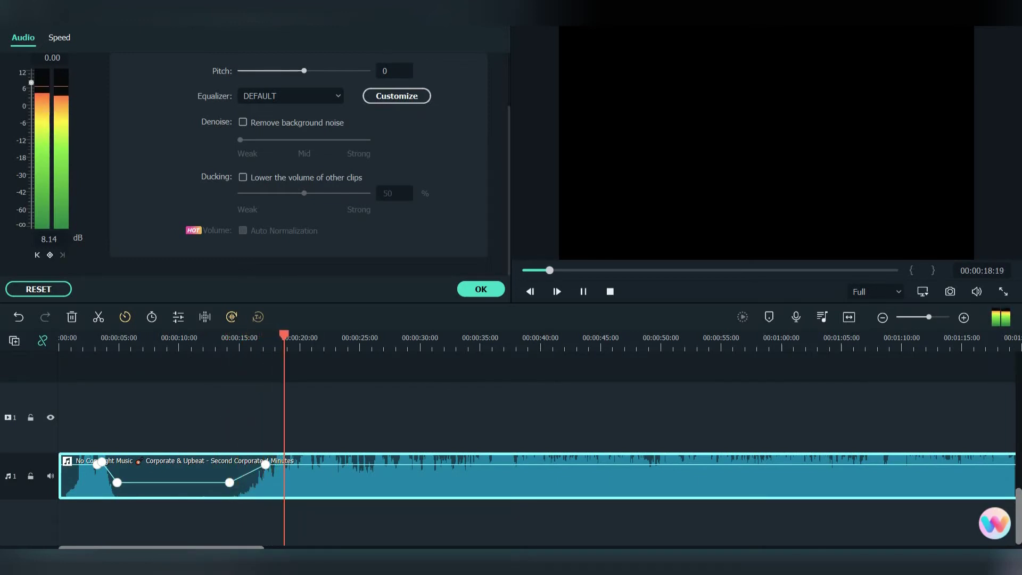
- Lower a keyframe near 31 seconds to about -5 dB and replay from 13 seconds
left_click(436, 340)
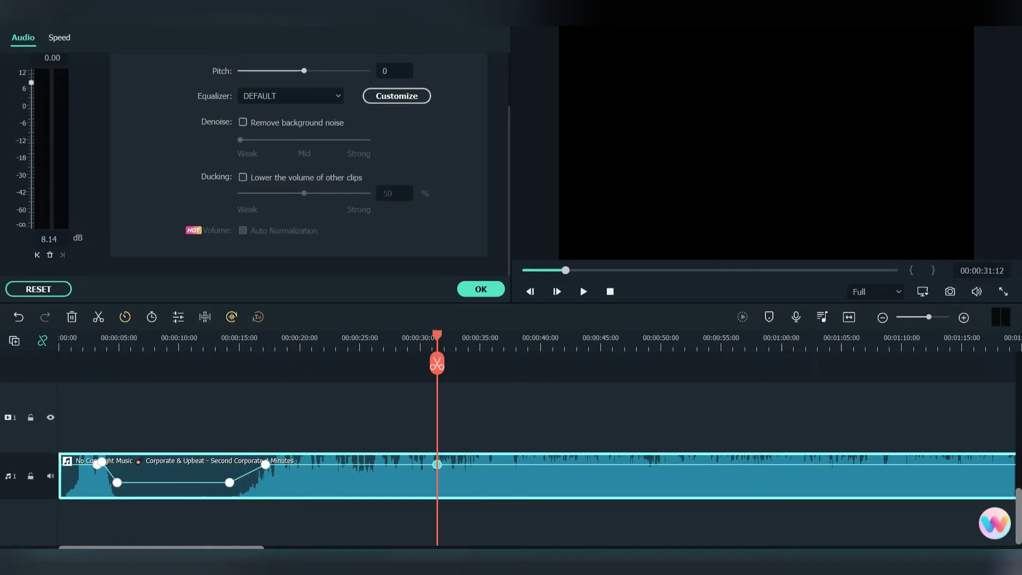
left_click(331, 338)
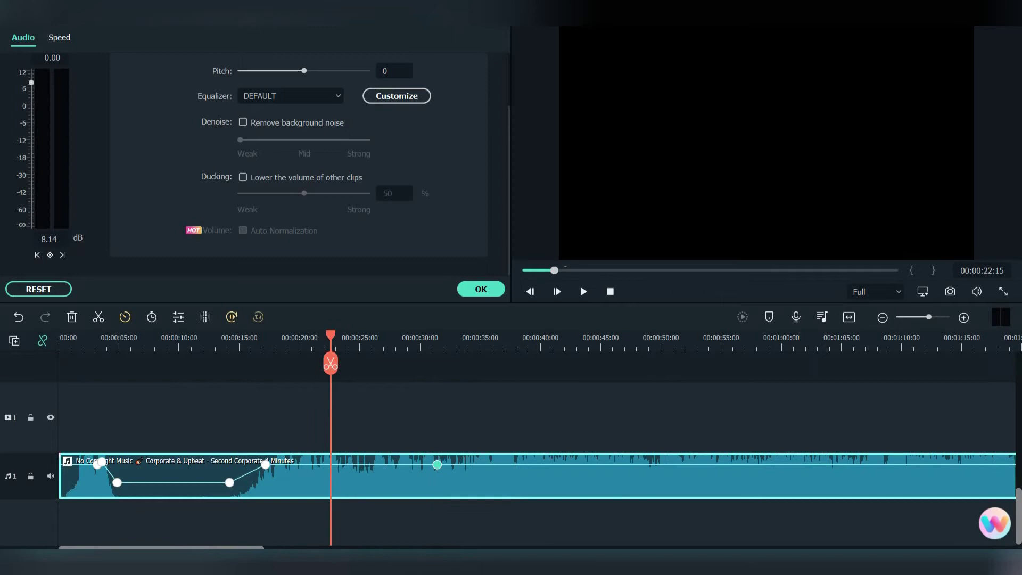
left_click_drag(436, 463, 435, 474)
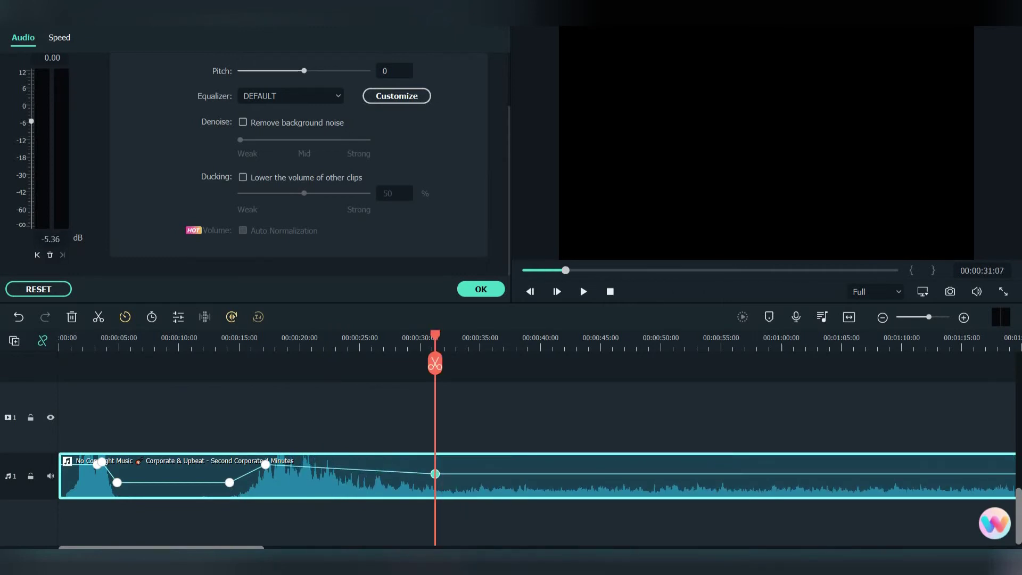
left_click_drag(434, 363, 233, 363)
key("space")
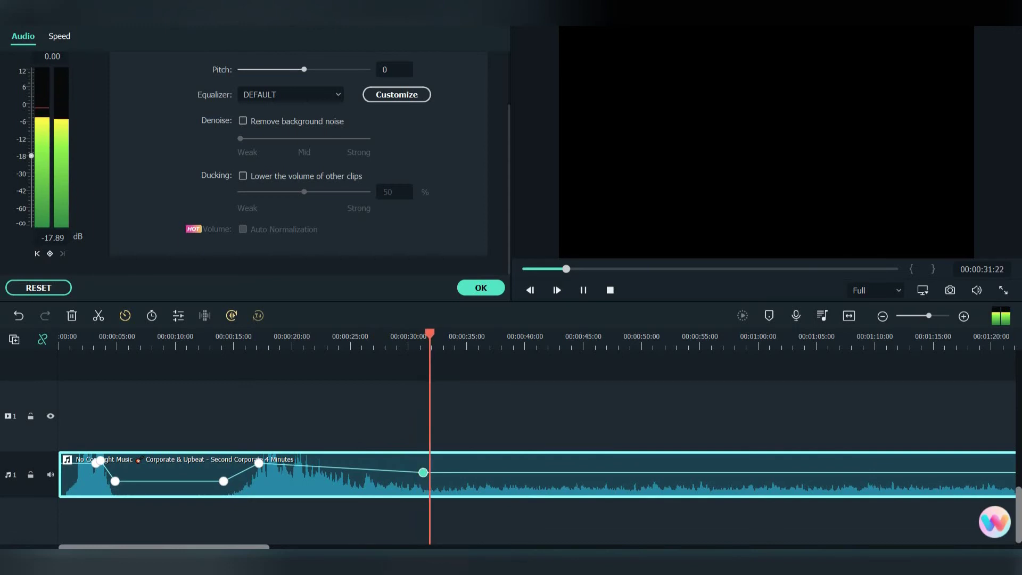
- Raise a keyframe near 46 seconds to about 7 dB and replay from 23 seconds
left_click(604, 343)
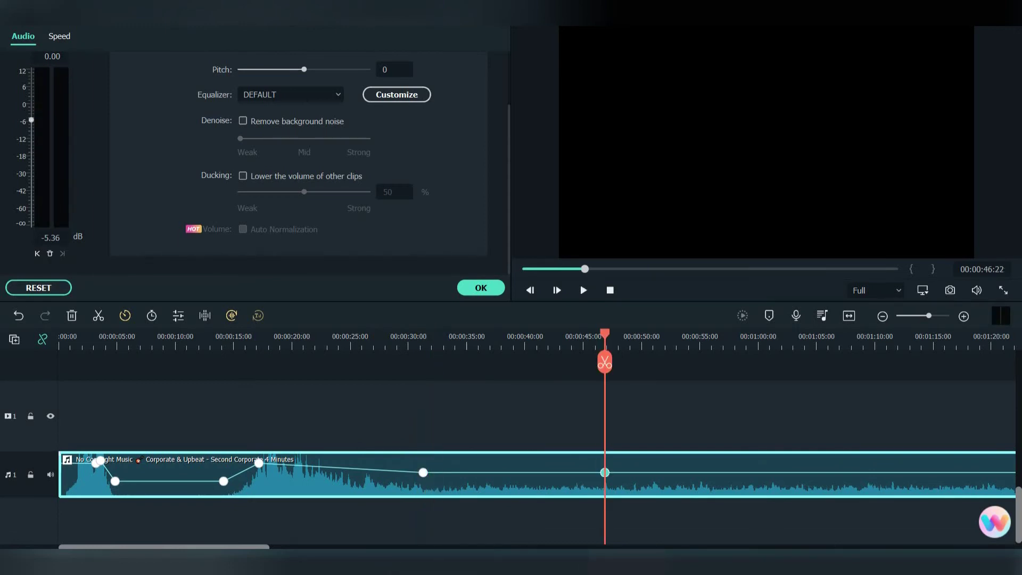
left_click_drag(605, 473, 604, 463)
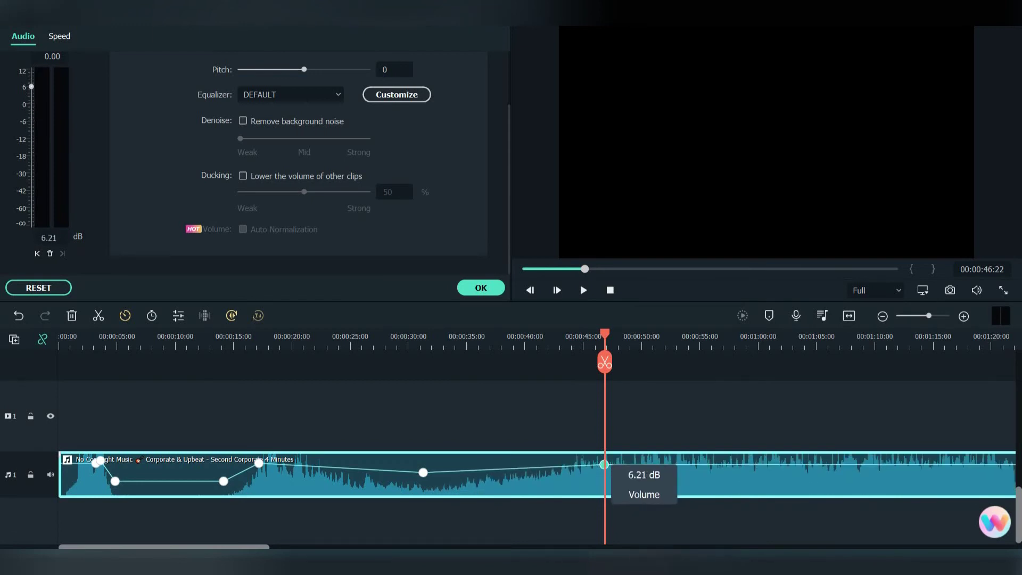
key("Left")
key("Left")
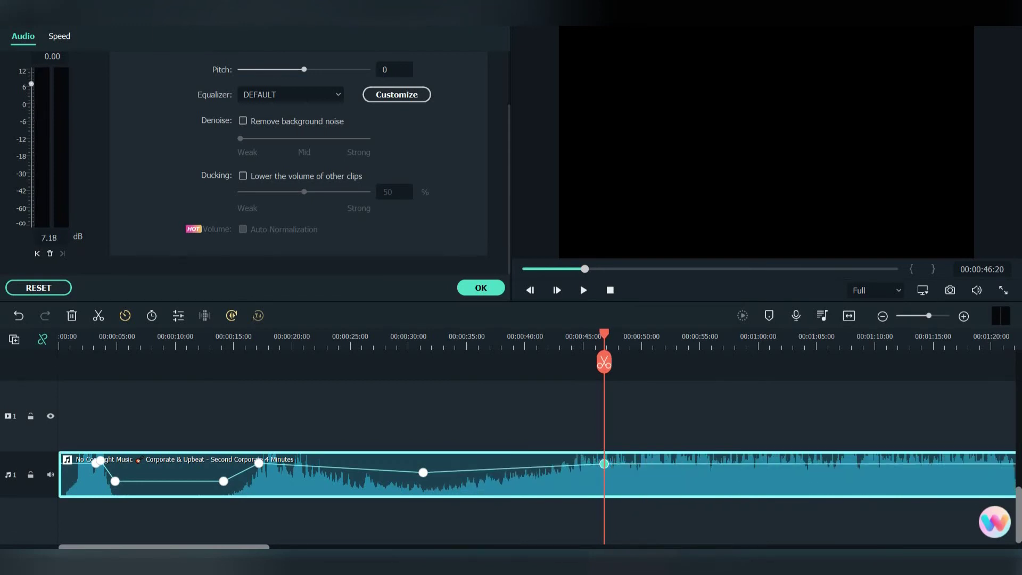
mouse_move(605, 361)
left_mouse_down()
mouse_move(308, 362)
mouse_move(332, 362)
left_mouse_up()
key("space")
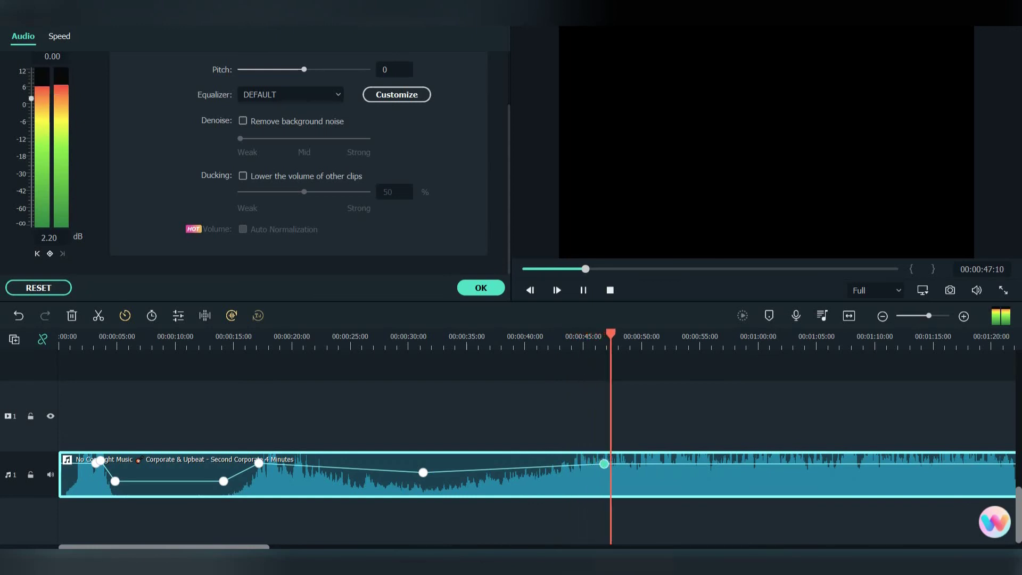
key("space")
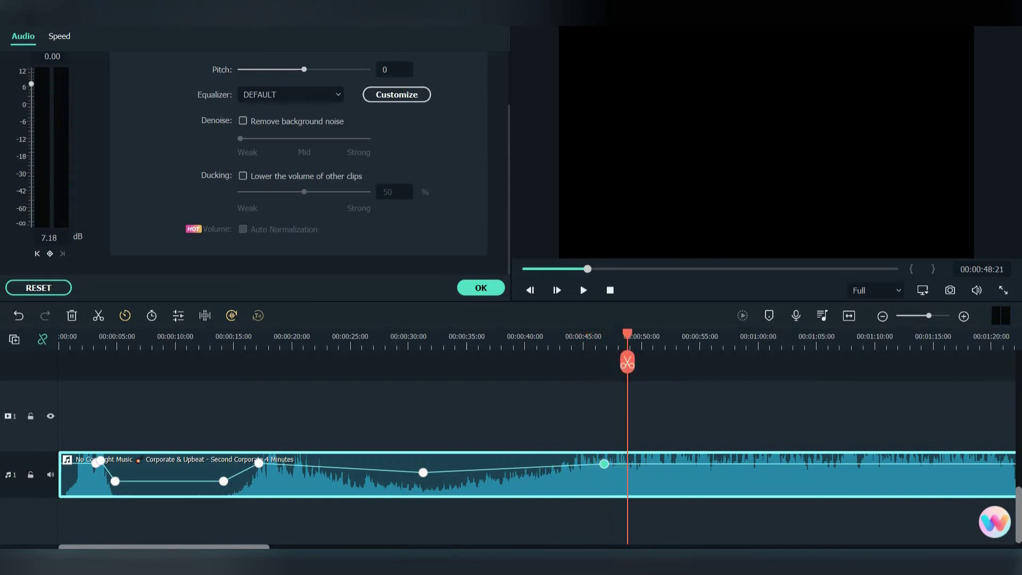